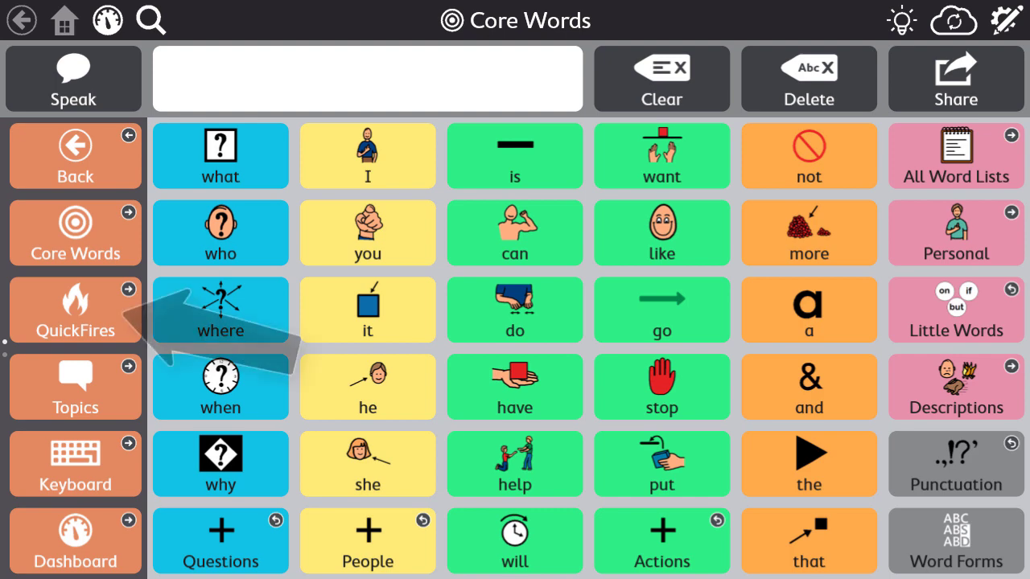
Step: Open the QuickFires My Phrases page and put it into edit mode
left_click(99, 327)
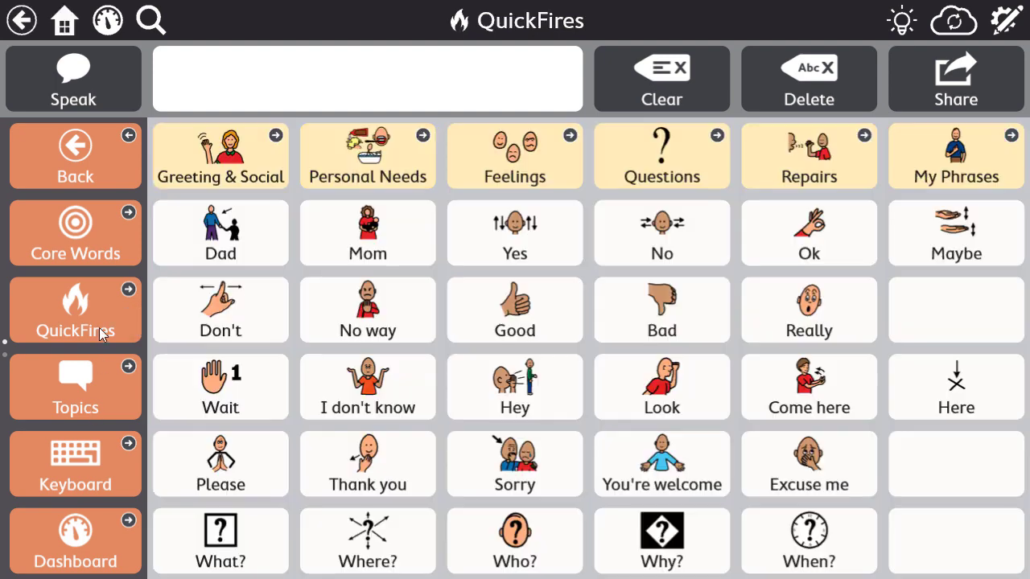
left_click(958, 179)
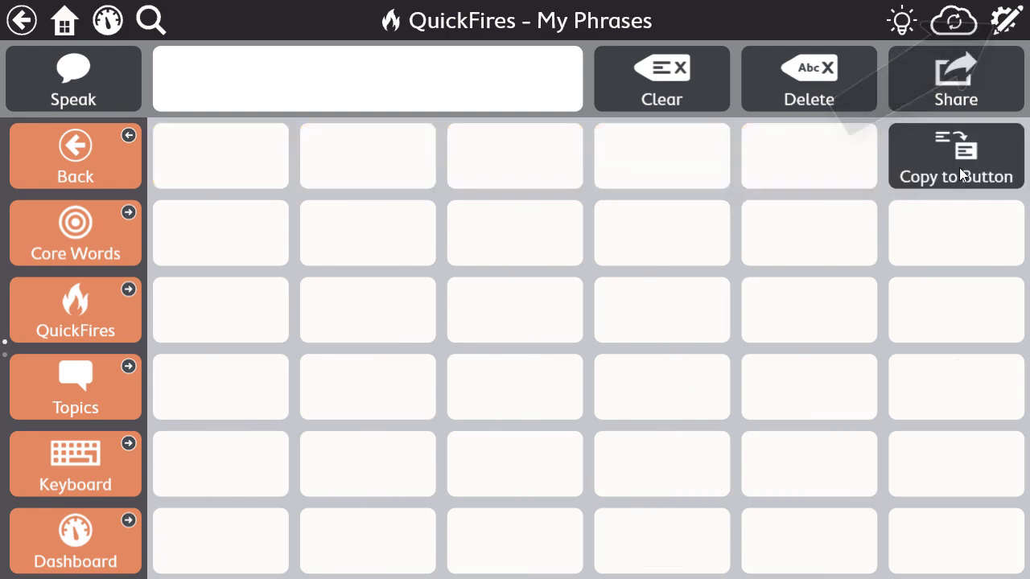
left_click(1011, 24)
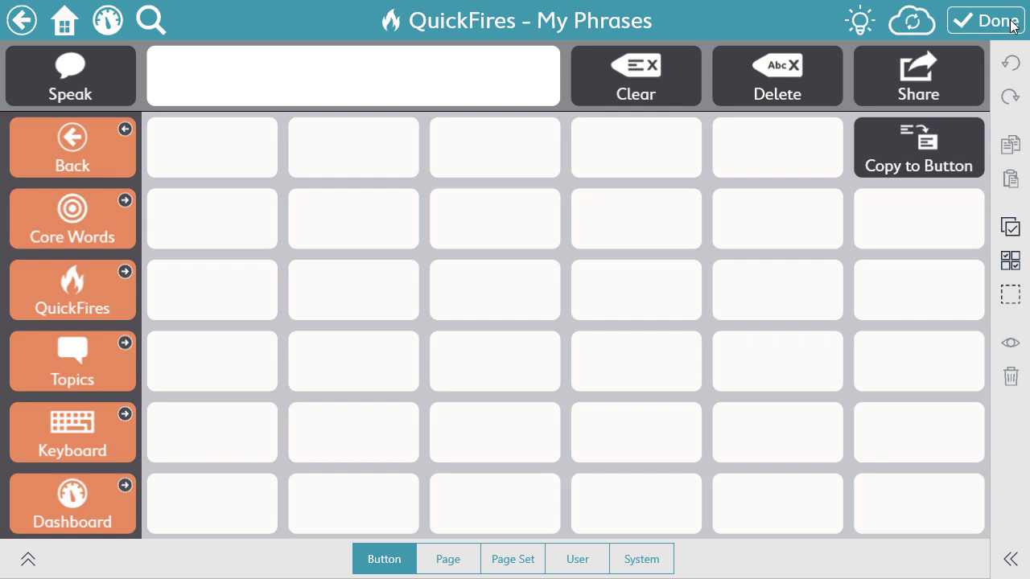
Step: Label the first empty button 'Way to go' and change its message to 'You did great'
left_click(251, 165)
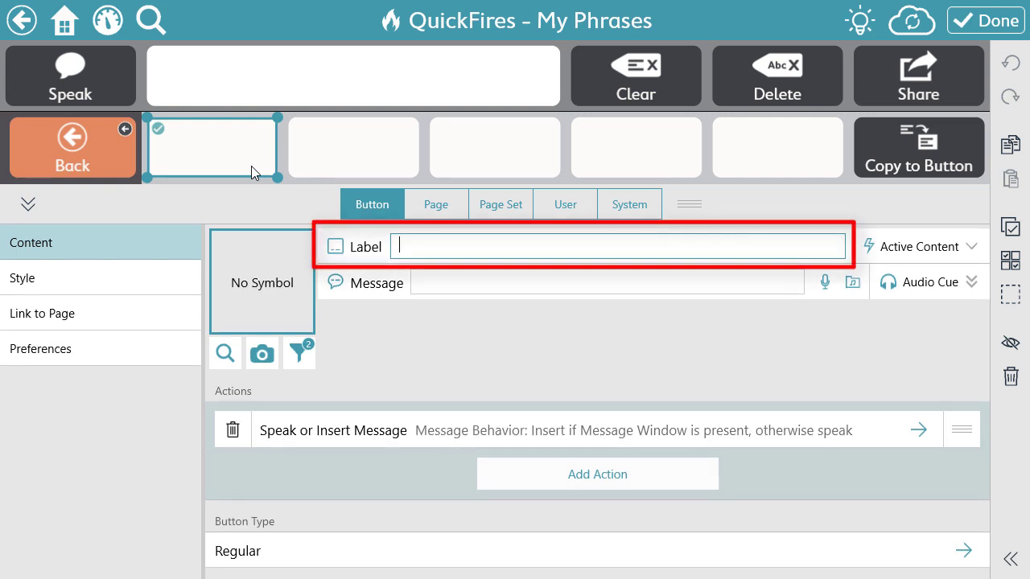
type("Way to go")
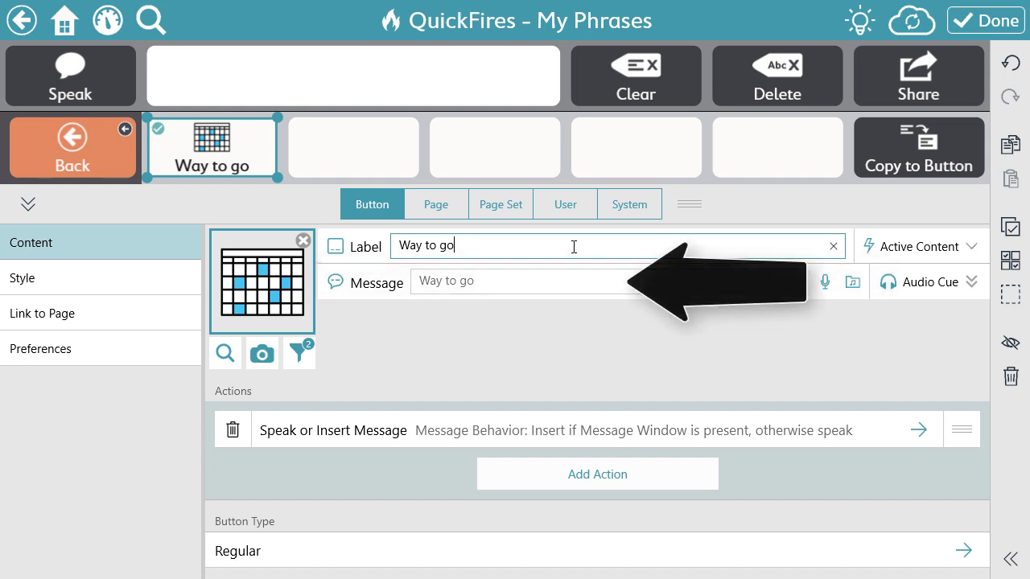
left_click(514, 283)
type("You did great")
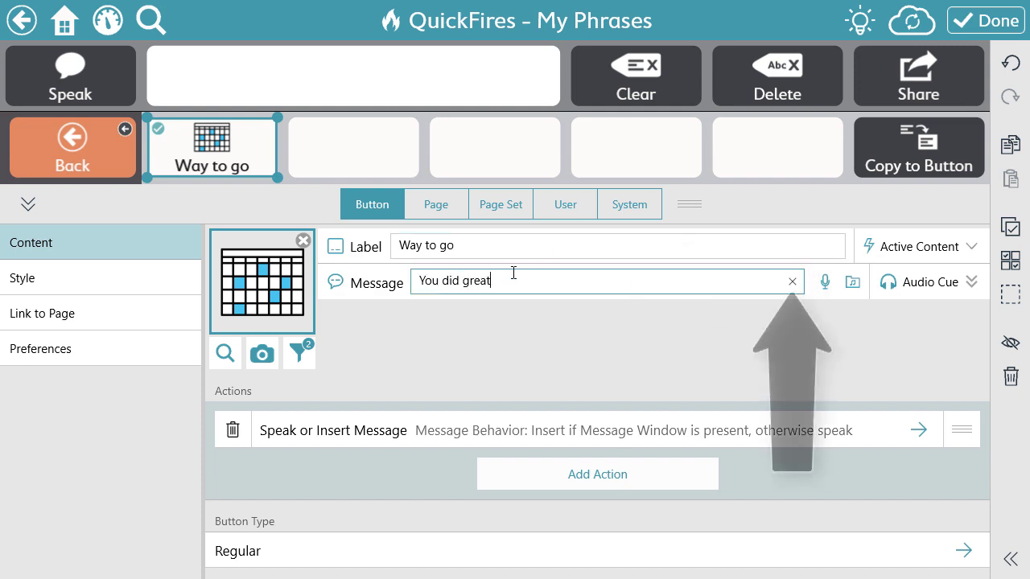
left_click(790, 283)
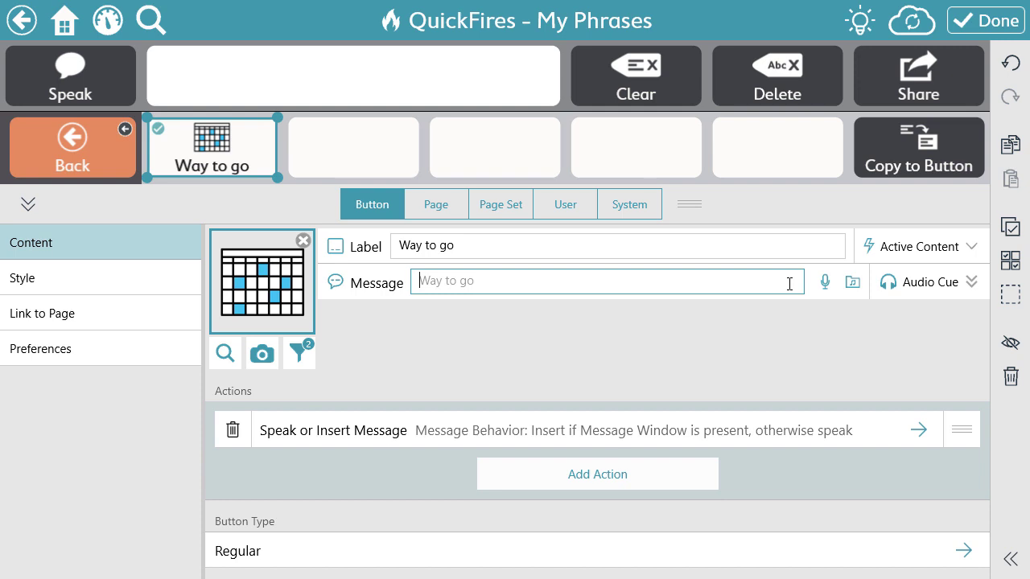
Step: Attach Applause1.wav from Music > Sounds > People as the button's message sound
left_click(853, 283)
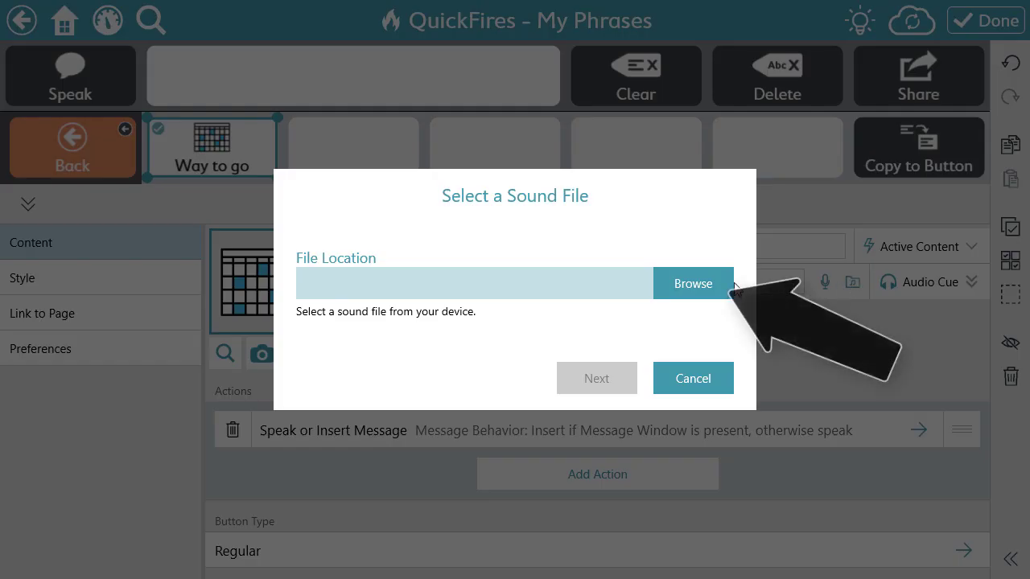
left_click(694, 283)
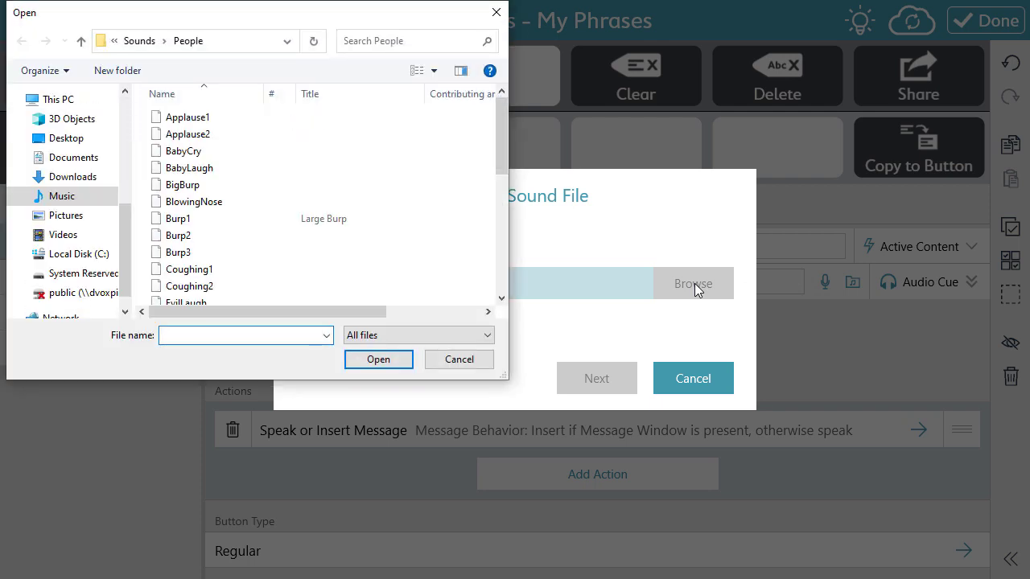
left_click(61, 198)
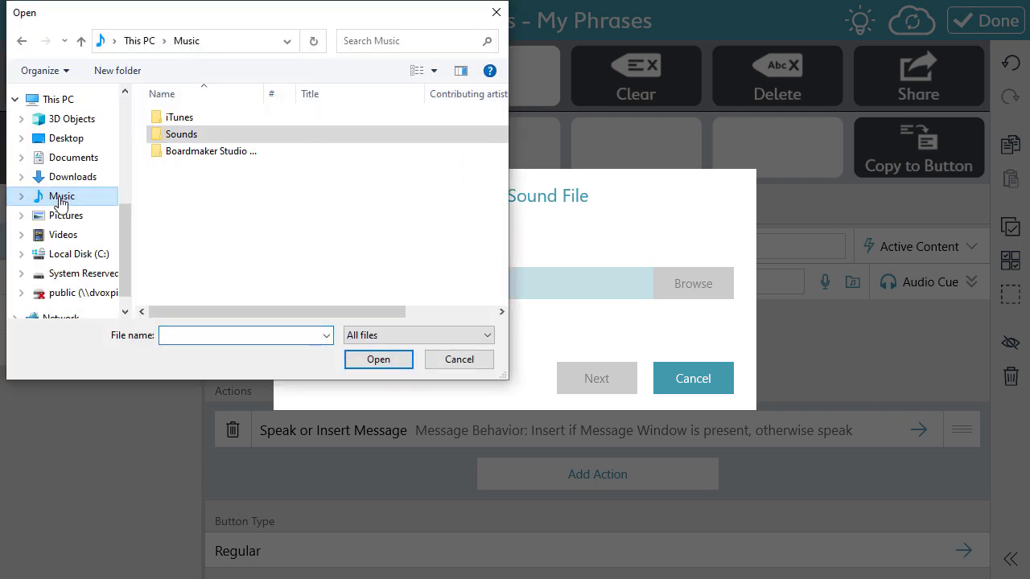
double_click(175, 138)
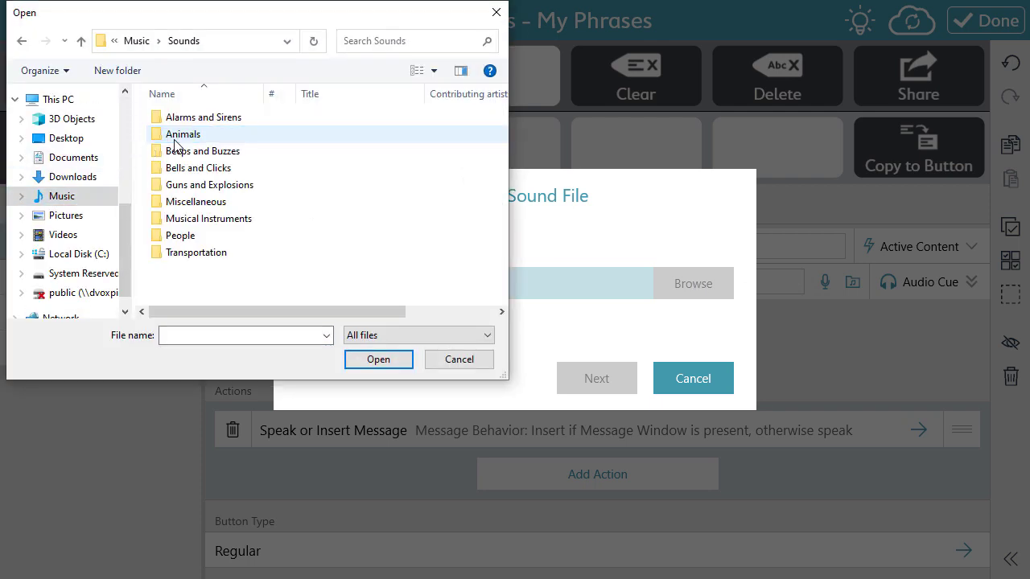
double_click(178, 236)
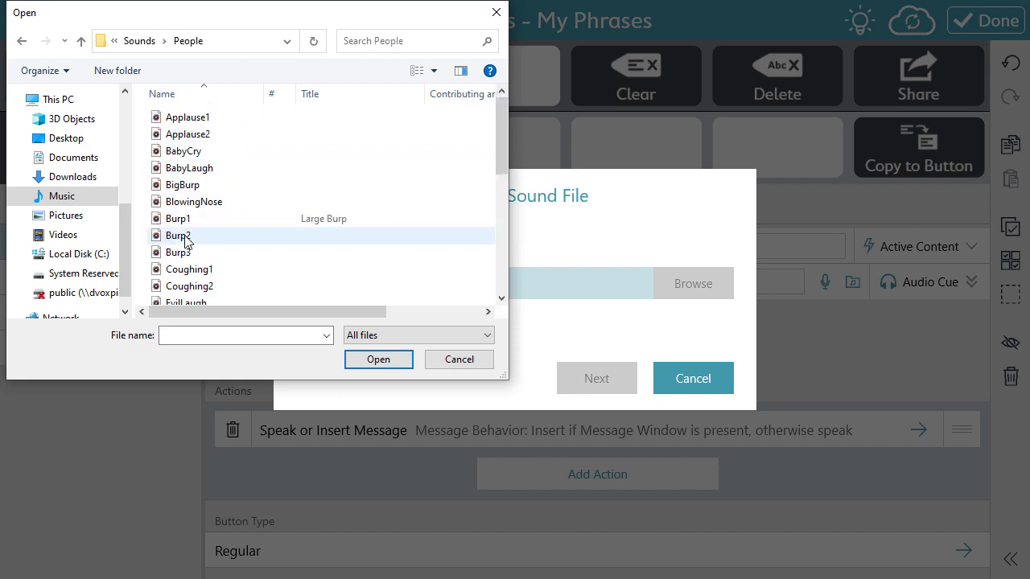
double_click(193, 121)
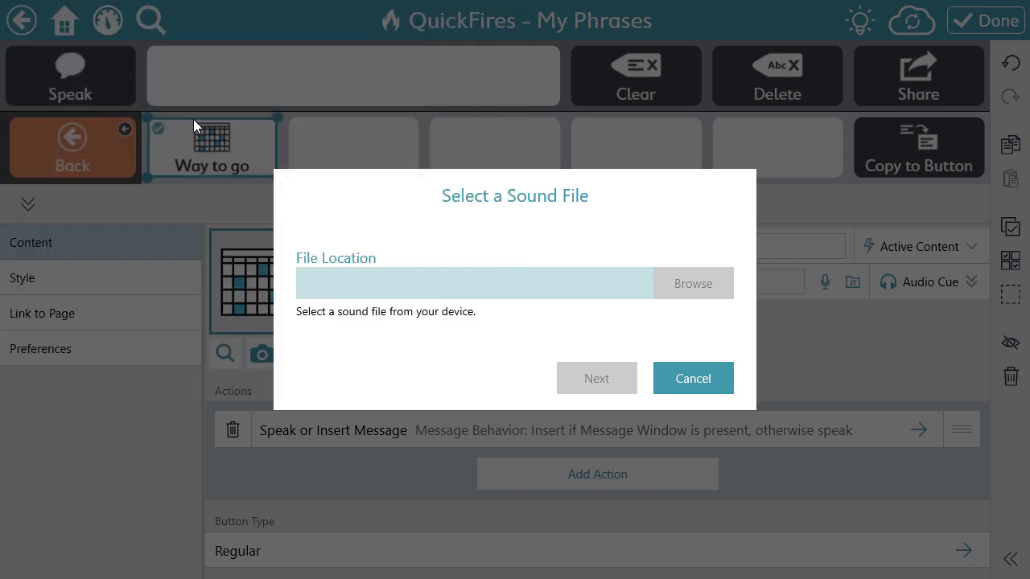
left_click(595, 382)
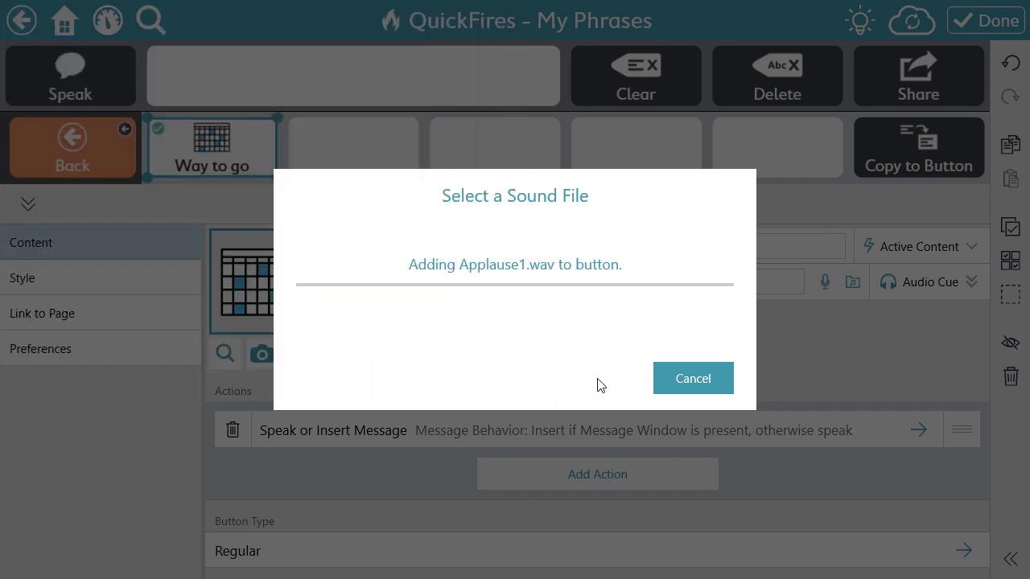
left_click(712, 381)
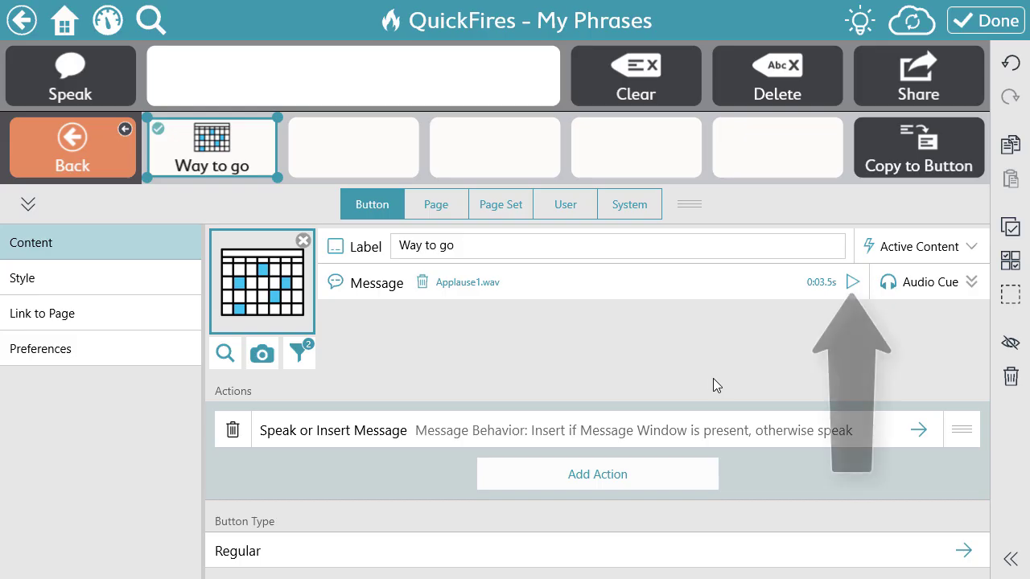
Step: Preview the Applause1.wav sound, then delete it from the button's message
left_click(851, 283)
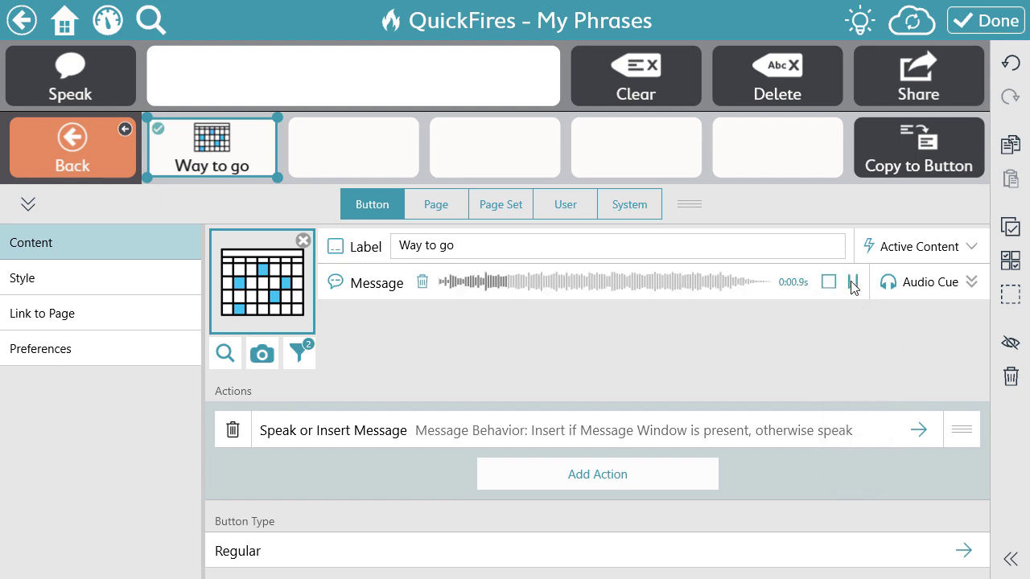
left_click(831, 285)
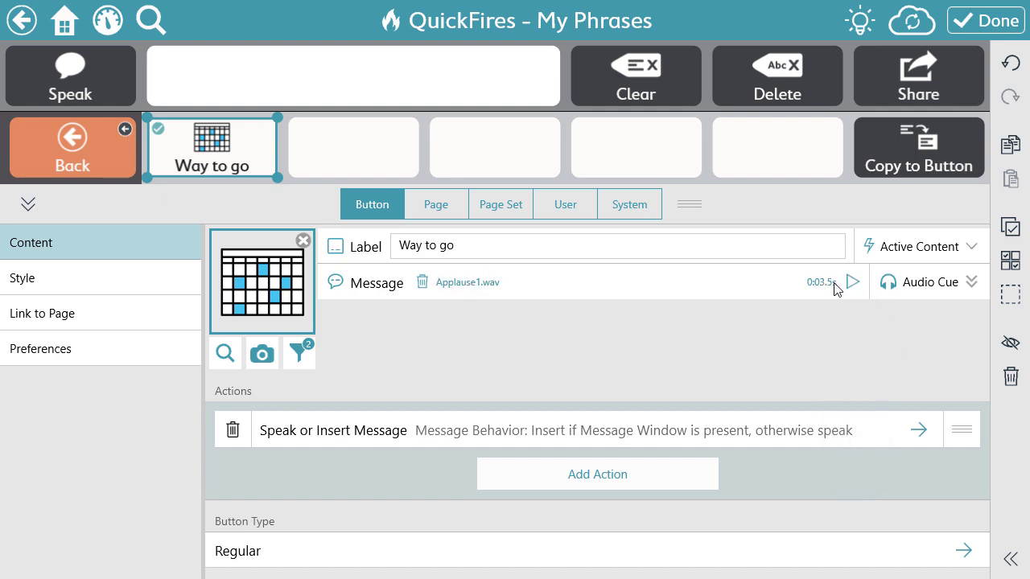
left_click(422, 283)
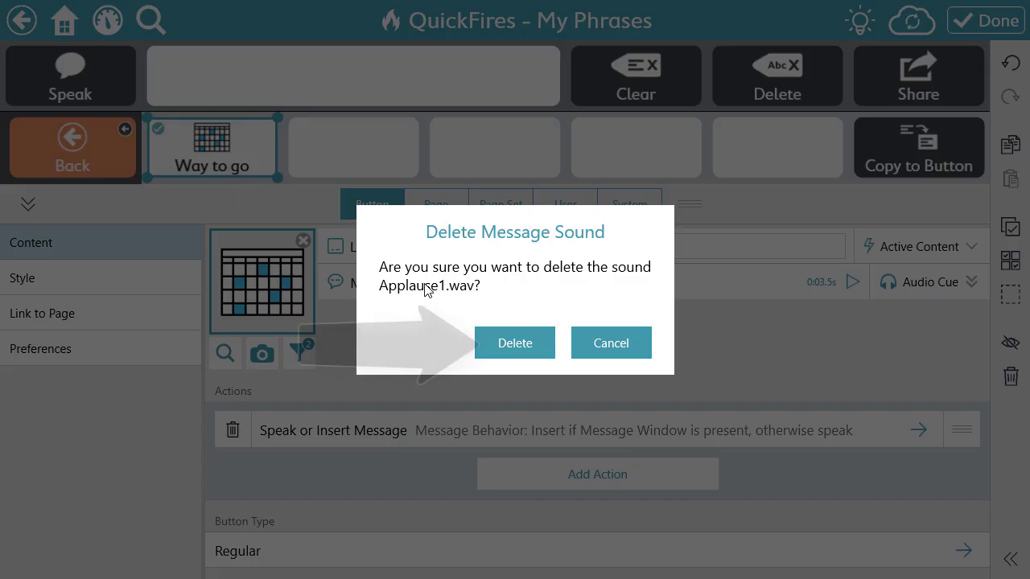
left_click(529, 350)
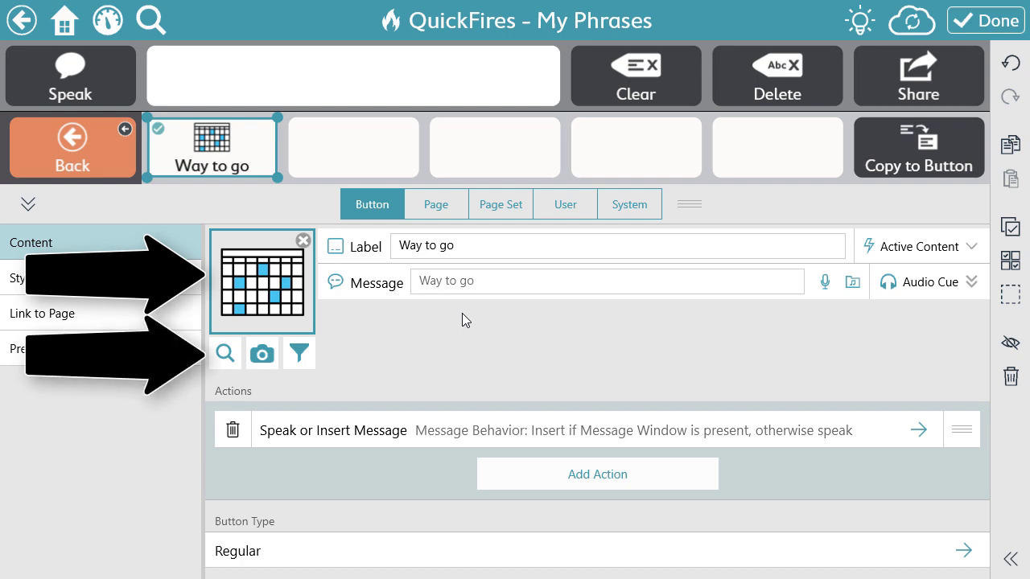
left_click(287, 291)
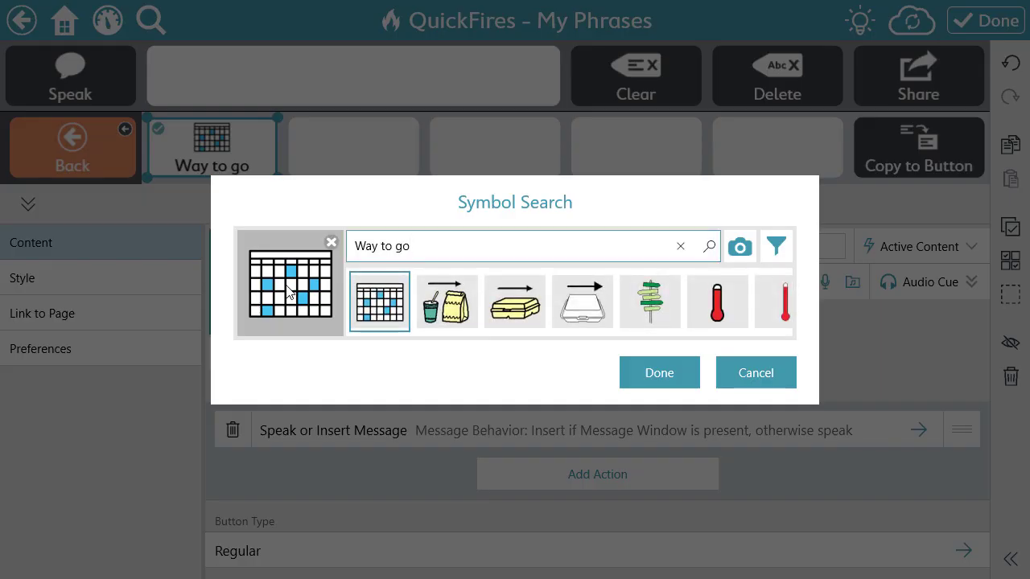
Step: Replace the symbol with the first thumbs-up result for 'good', filtered to Child and Female
left_click_drag(370, 338, 392, 342)
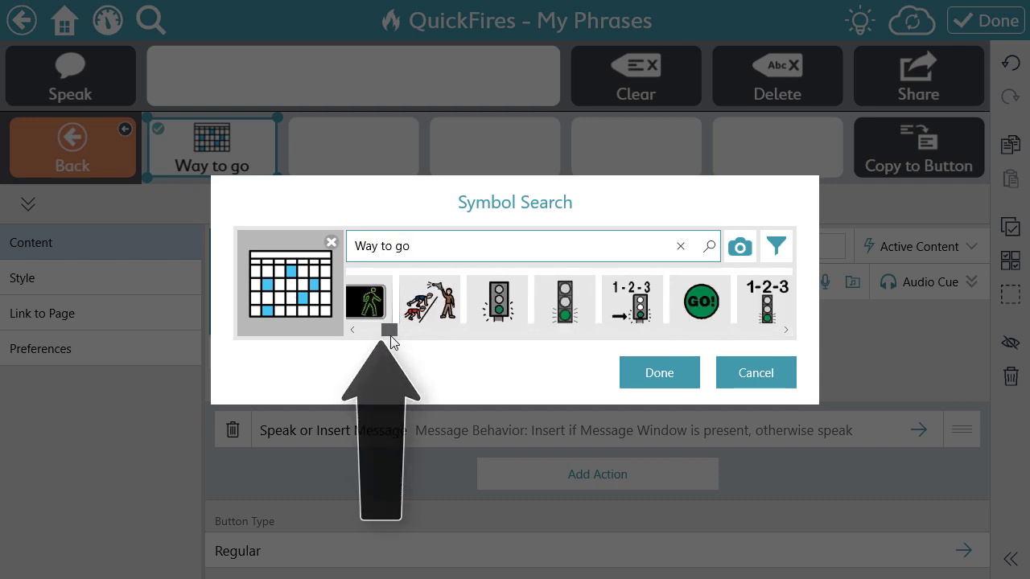
triple_click(411, 247)
type("good")
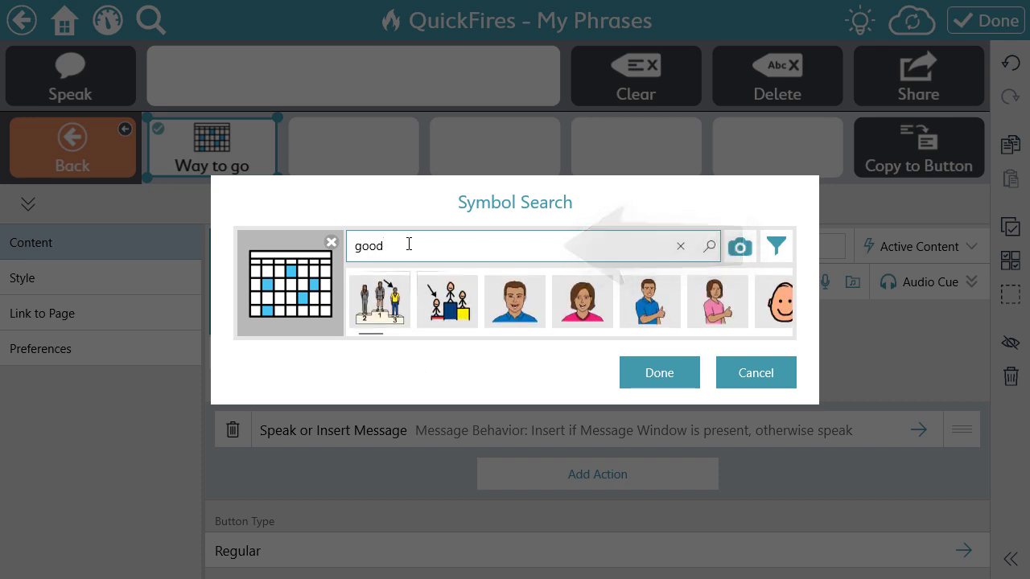
left_click(777, 249)
left_click(686, 202)
left_click(799, 180)
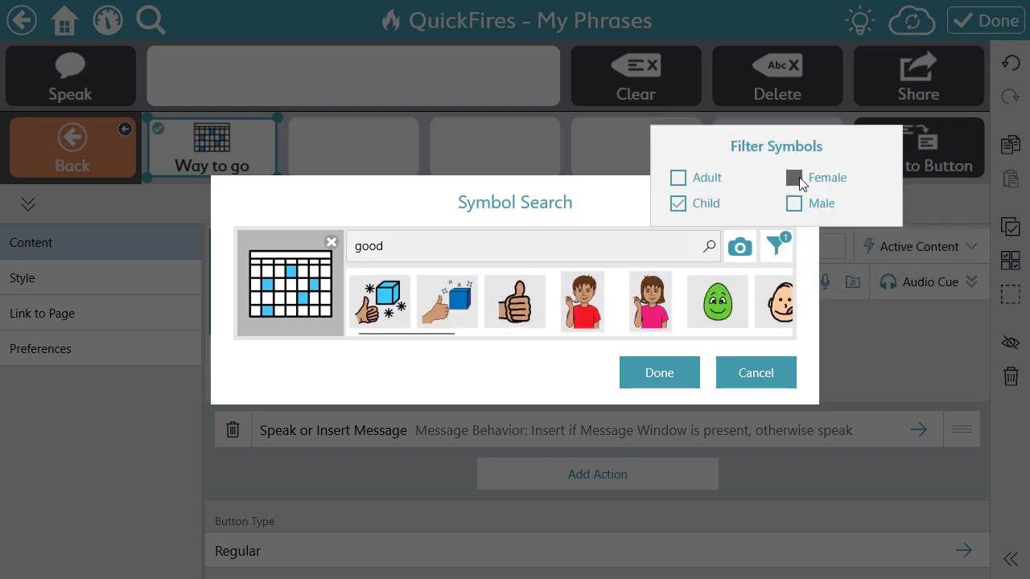
left_click(385, 304)
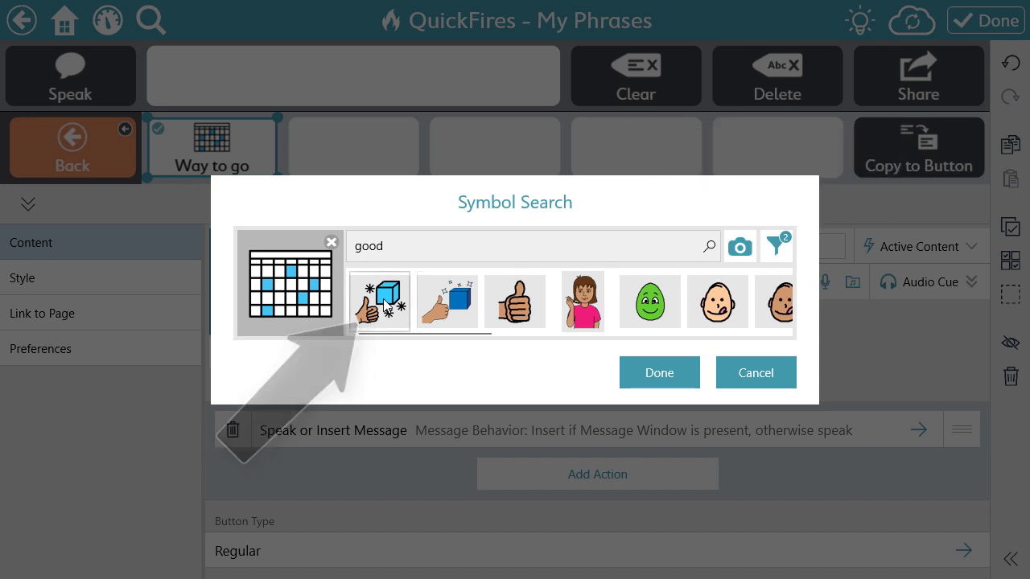
left_click(385, 304)
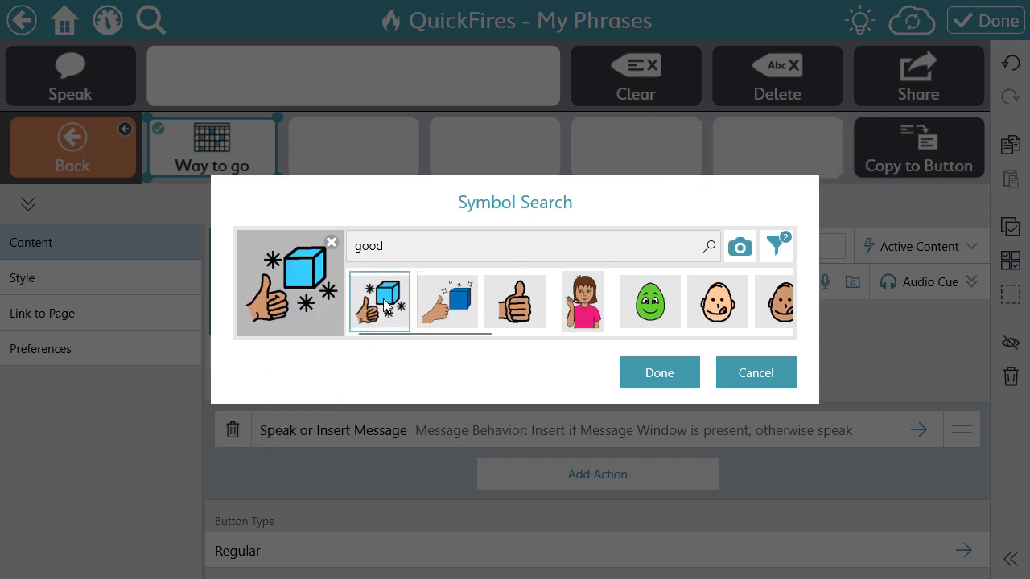
left_click(654, 378)
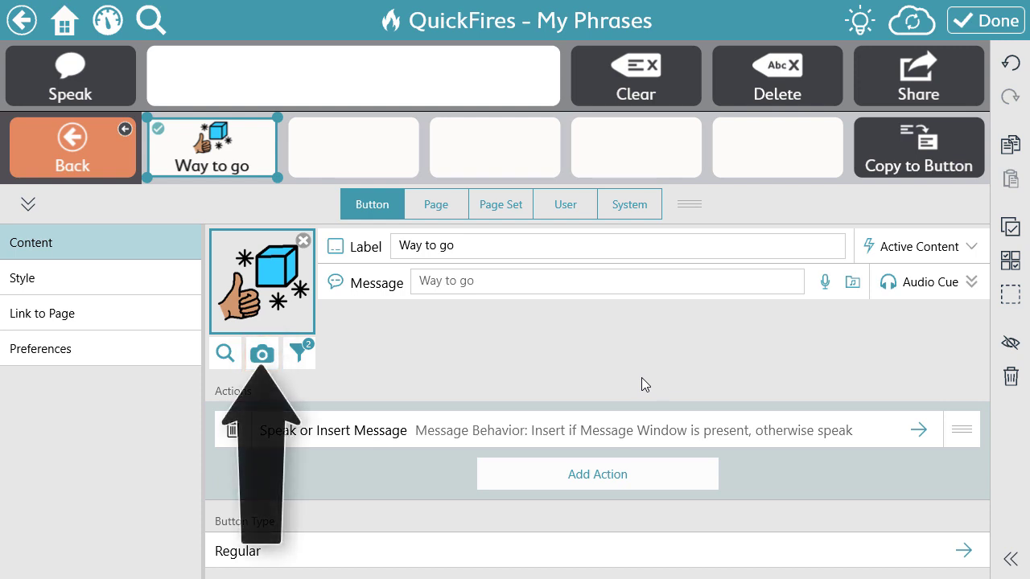
left_click(263, 354)
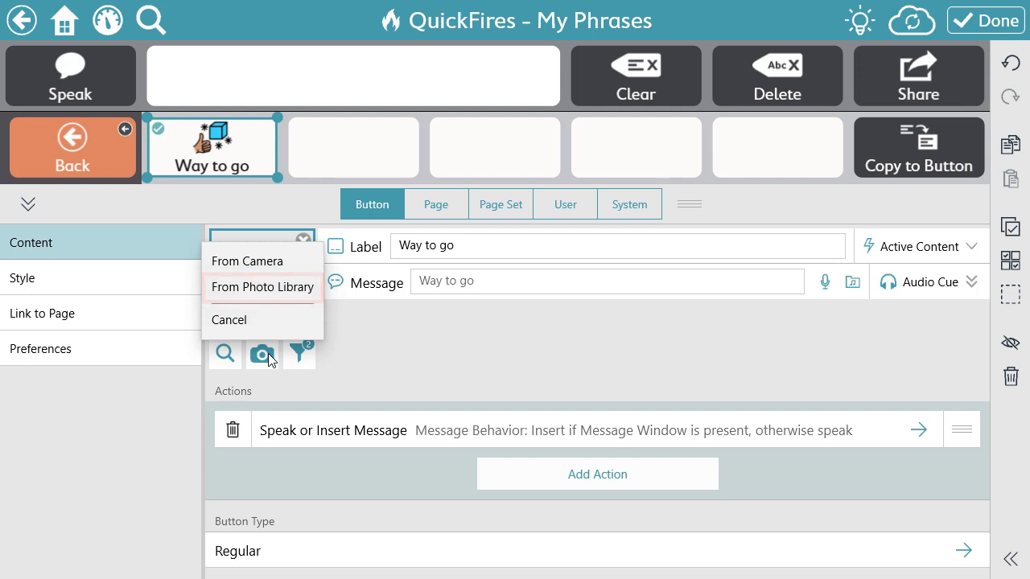
Step: Dismiss the photo source menu and remove the symbol from the Way to go button
left_click(342, 353)
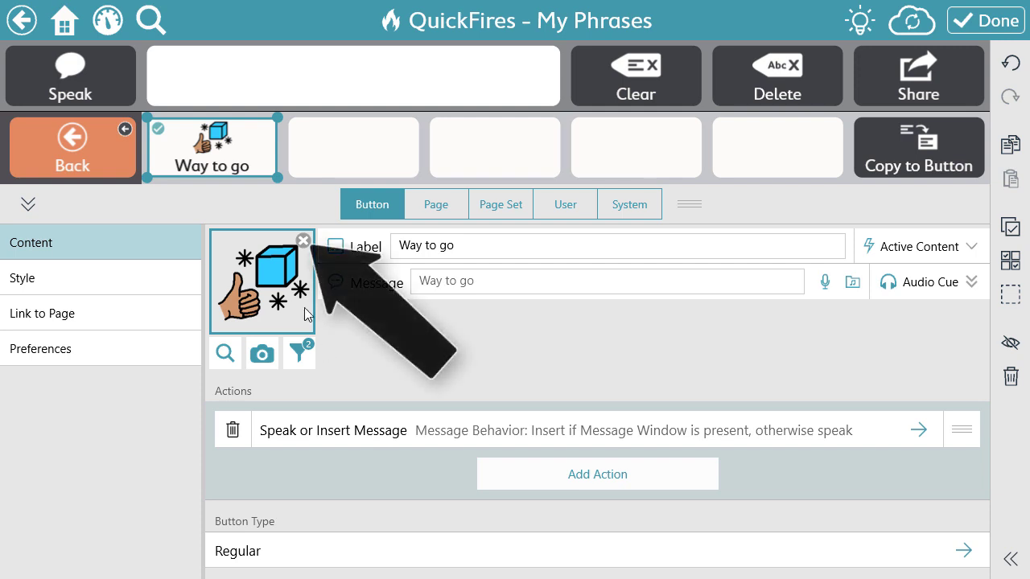
left_click(303, 242)
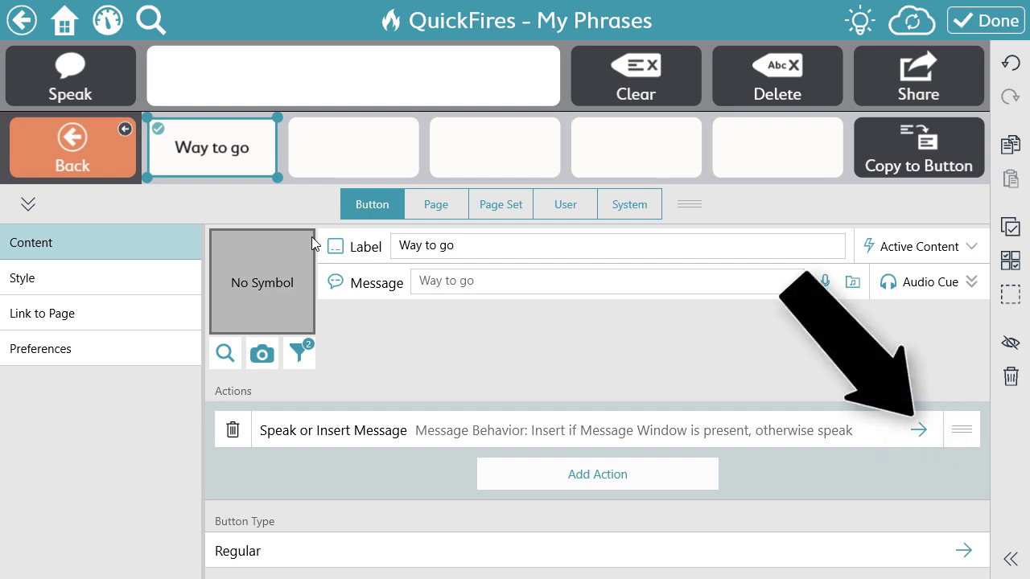
left_click(909, 438)
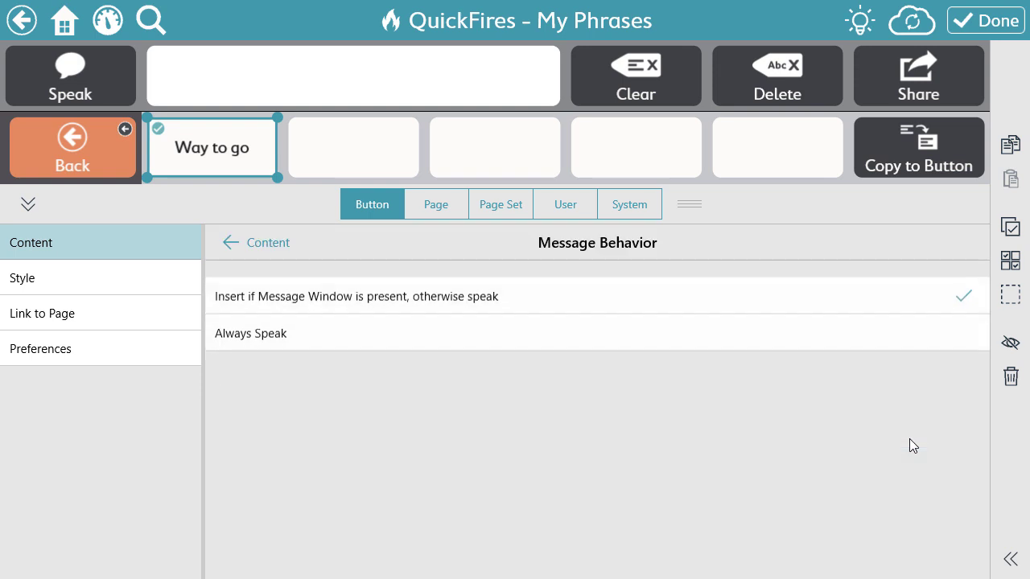
left_click(785, 336)
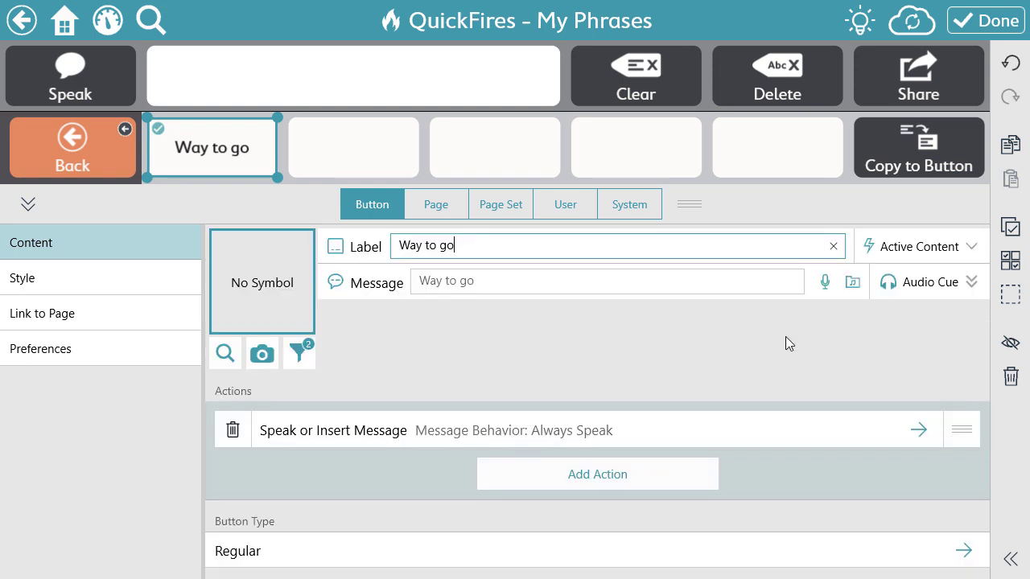
left_click(920, 444)
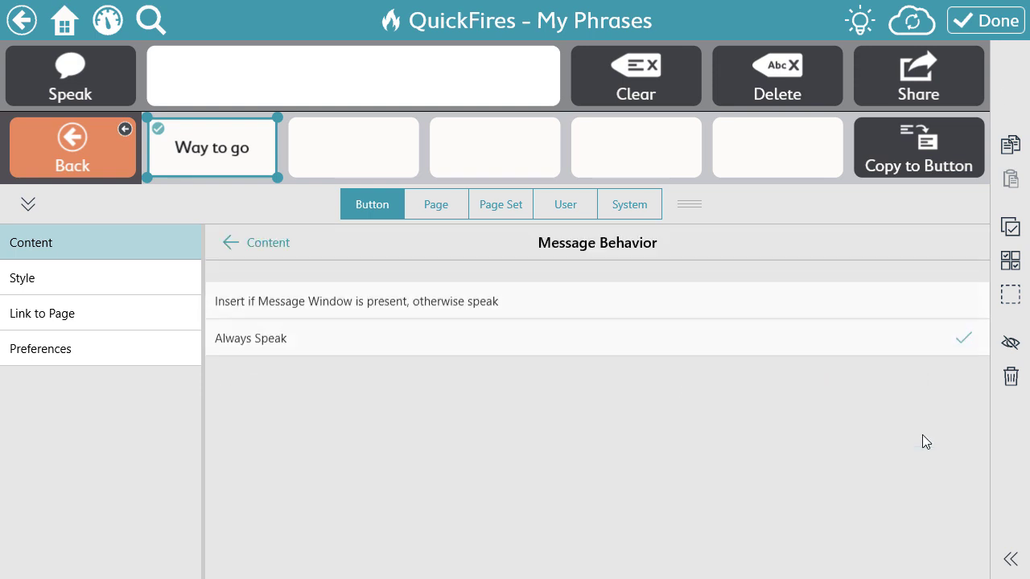
left_click(785, 302)
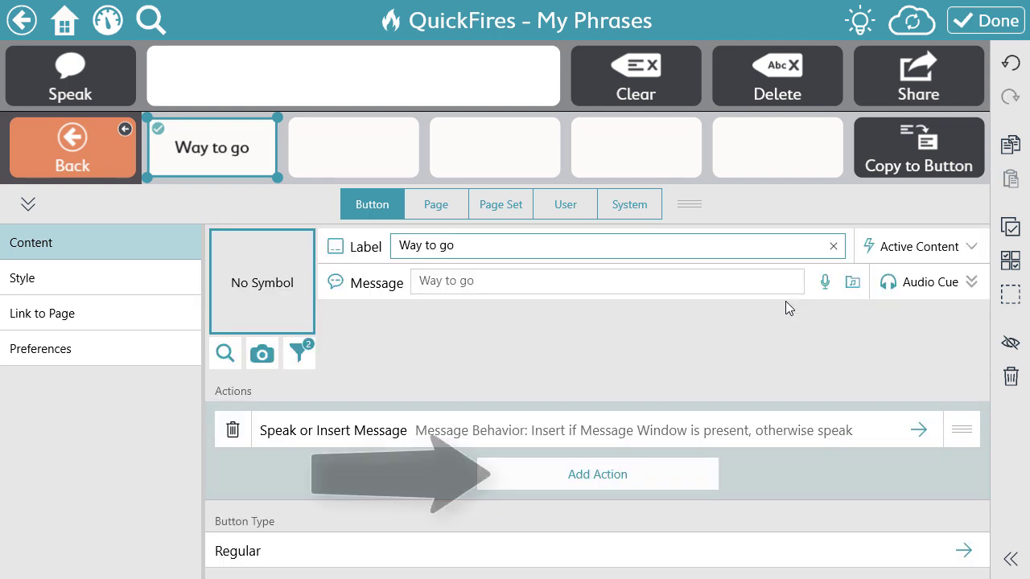
Step: Scroll the Choose an Action list to Boardmaker Activities and show its action descriptions
left_click(671, 476)
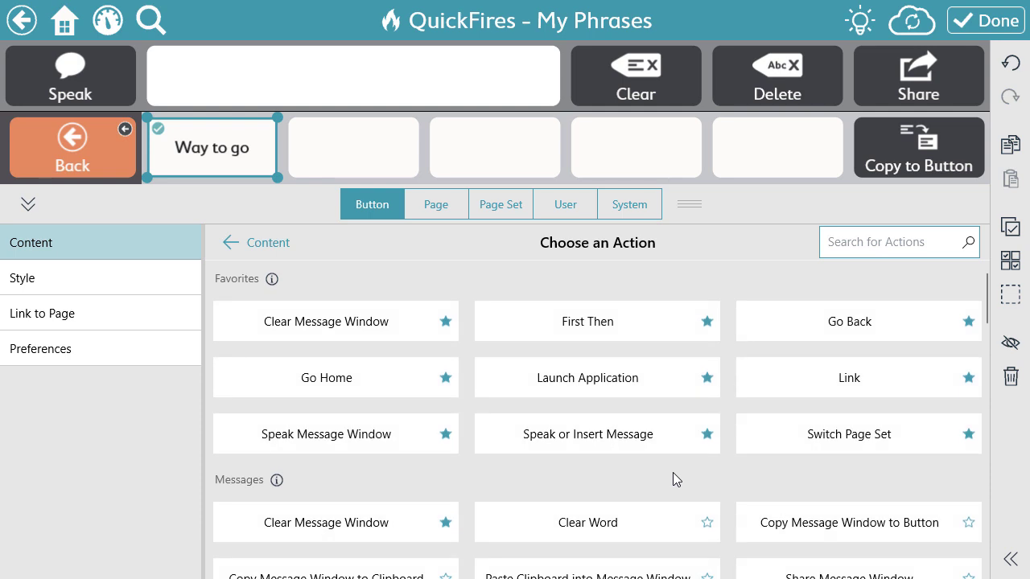
scroll(674, 477, "down", 1)
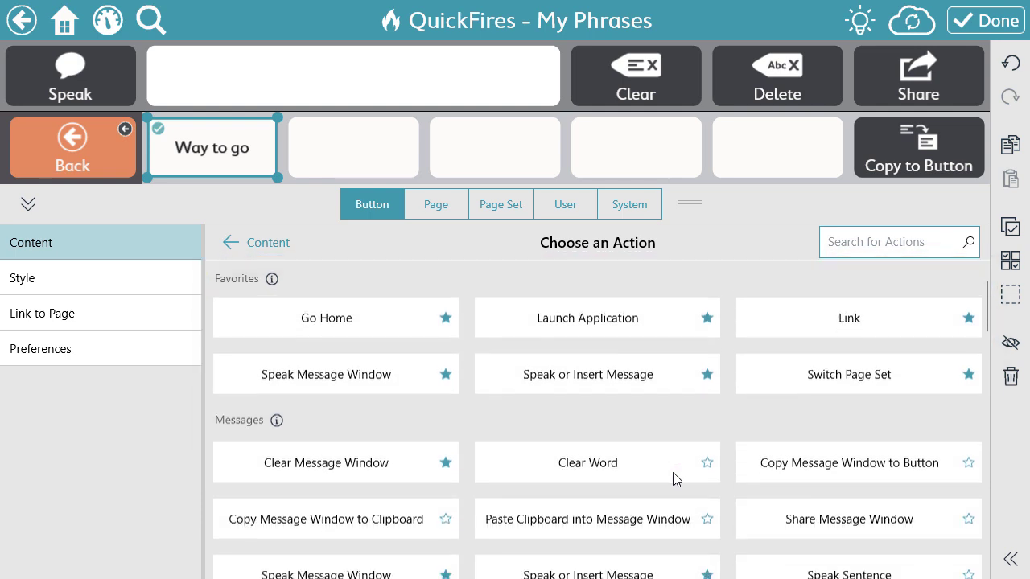
scroll(674, 479, "down", 2)
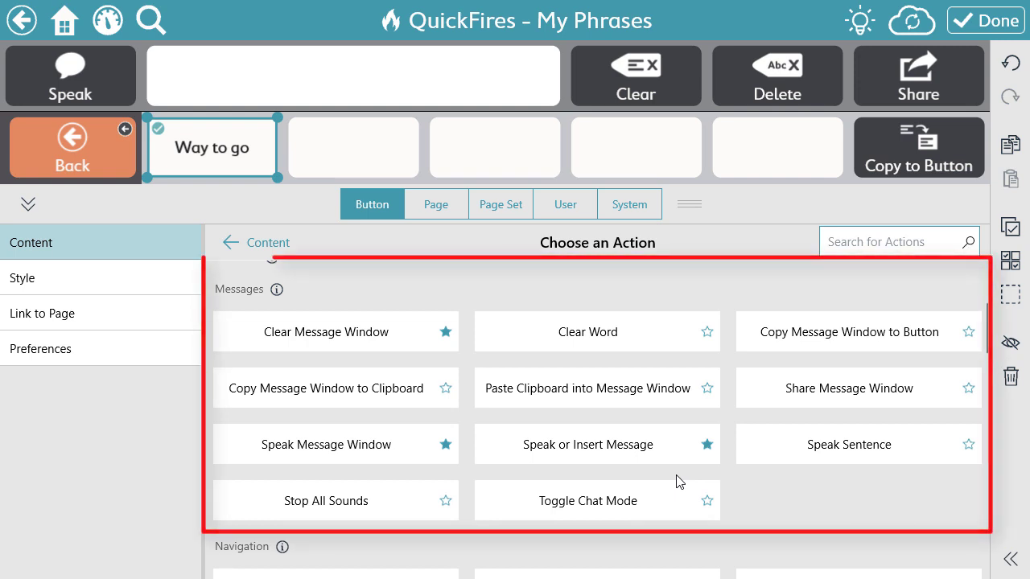
scroll(675, 481, "down", 4)
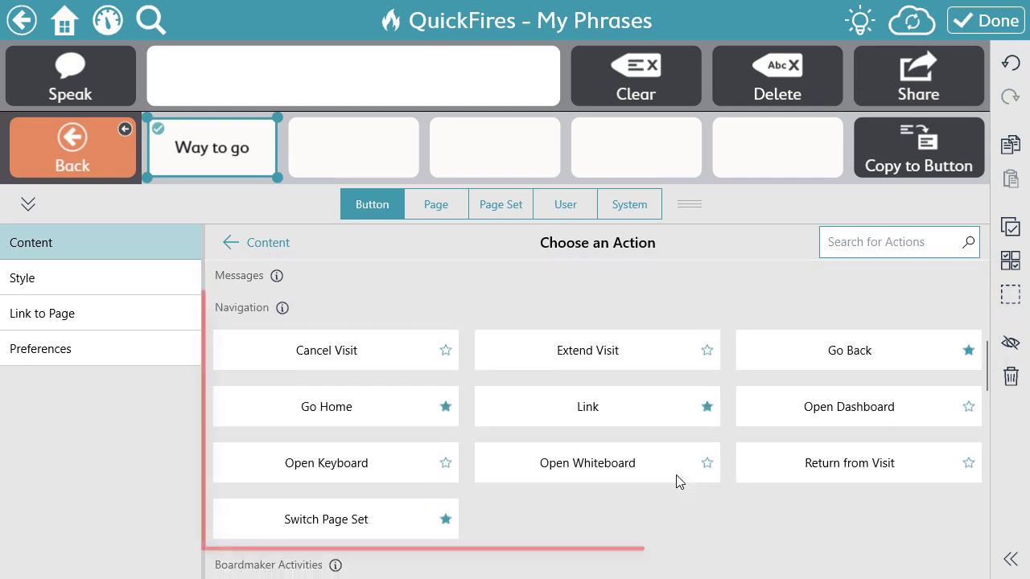
scroll(676, 475, "down", 1)
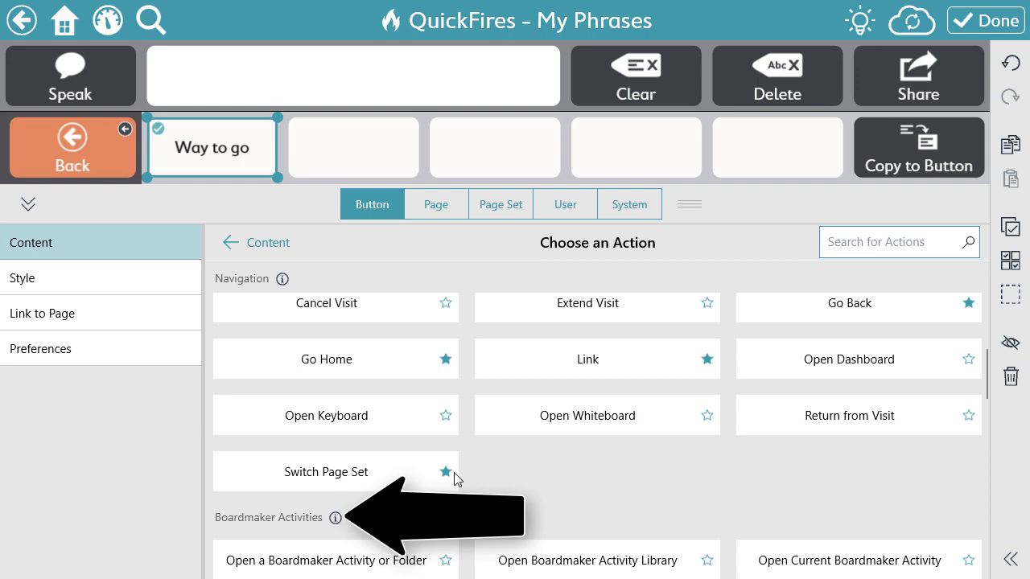
left_click(336, 519)
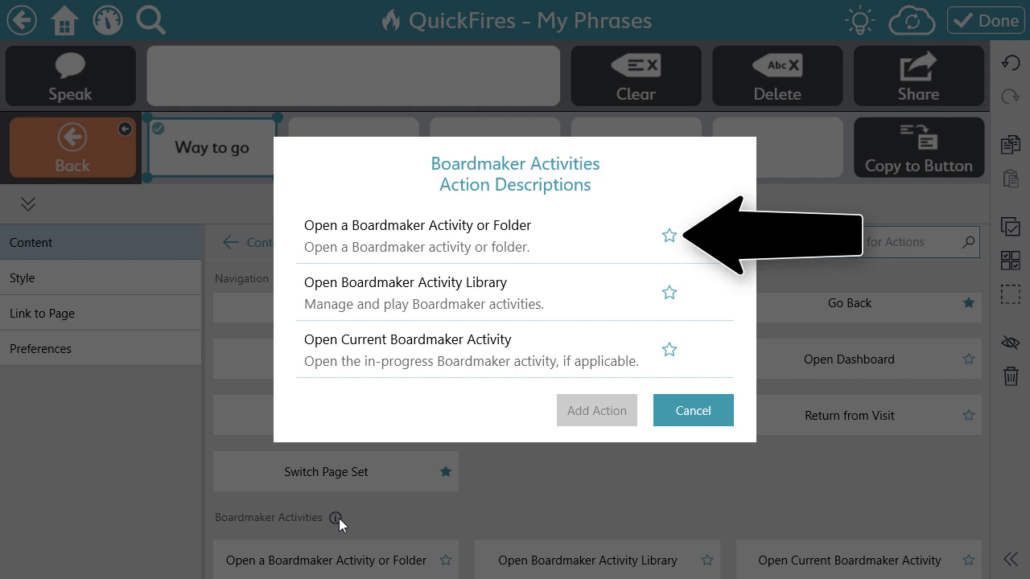
Step: Star Open a Boardmaker Activity or Folder and Open Whiteboard as favourite actions
left_click(669, 235)
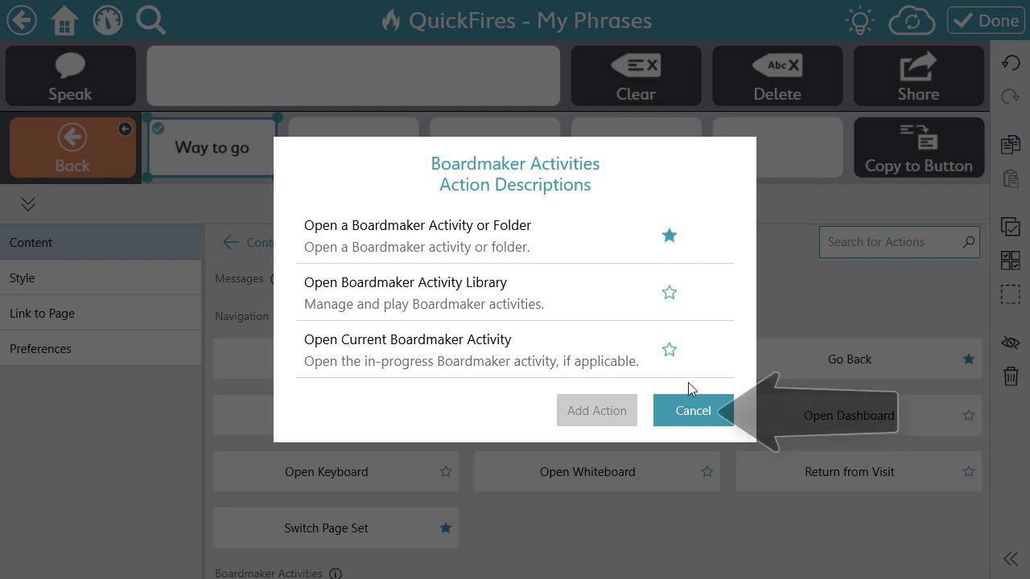
left_click(694, 420)
left_click(707, 472)
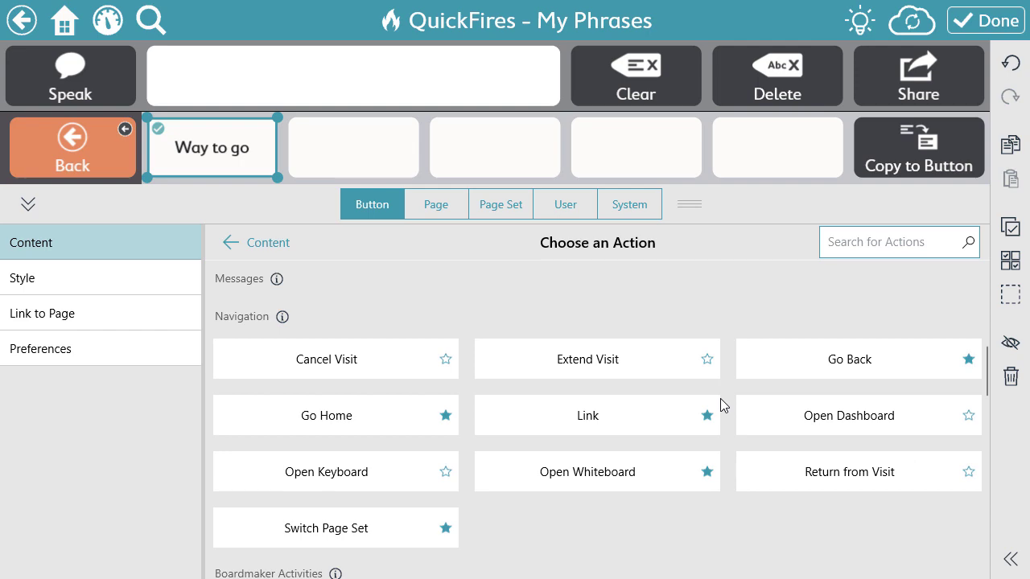
scroll(722, 406, "up", 10)
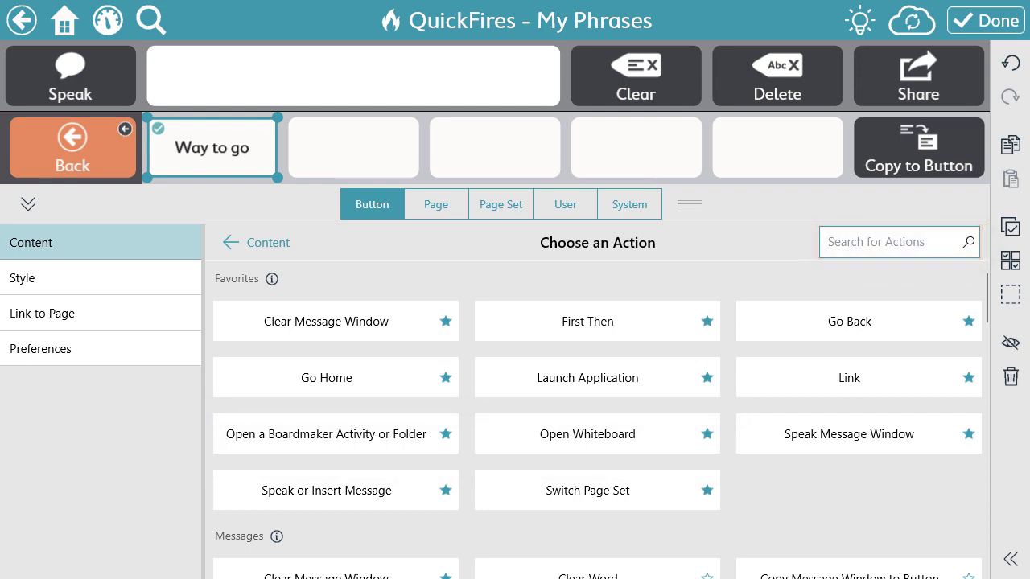
Step: Add a second Speak or Insert Message action, then delete that duplicate action
left_click(326, 494)
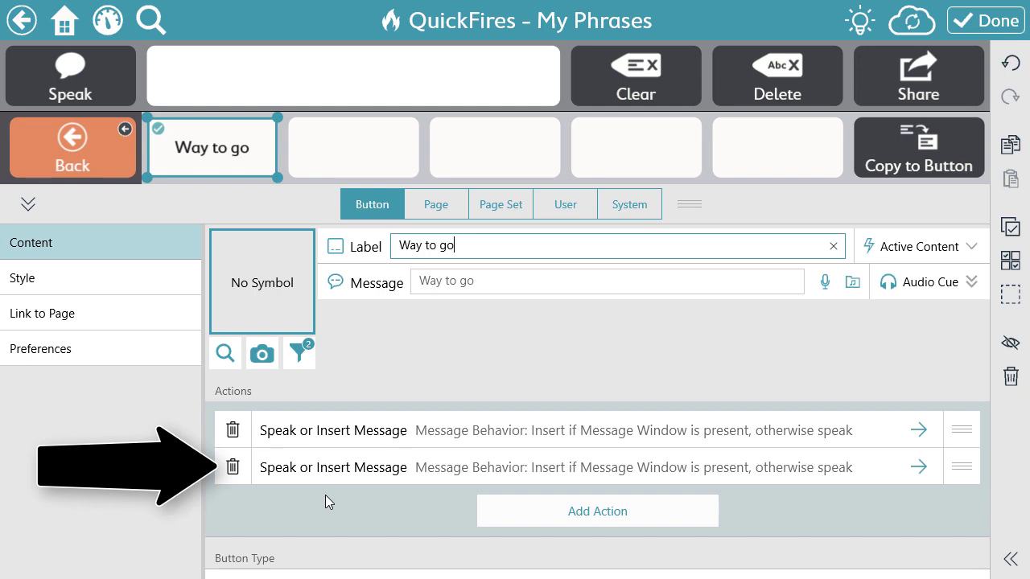
left_click(232, 473)
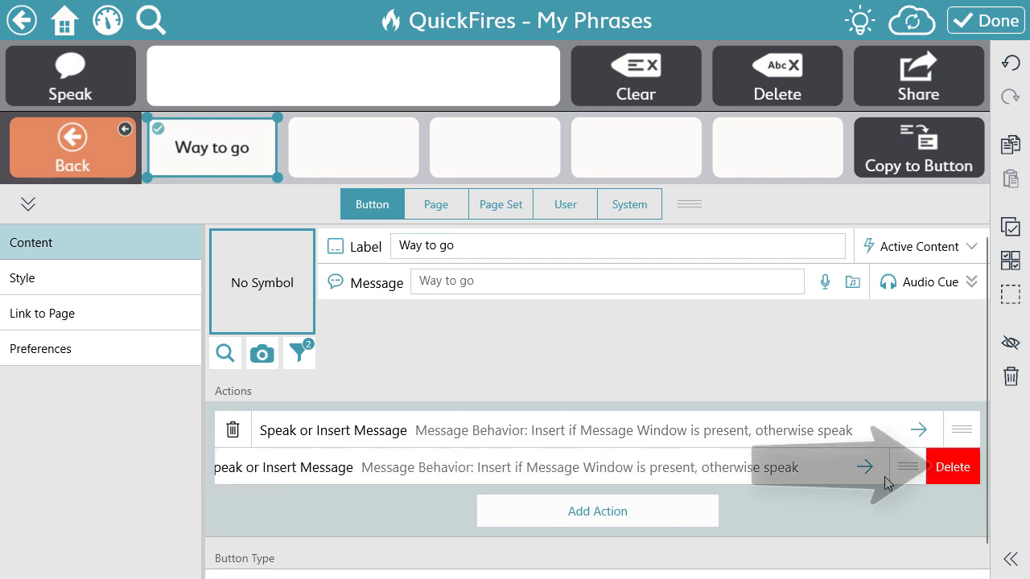
left_click(952, 467)
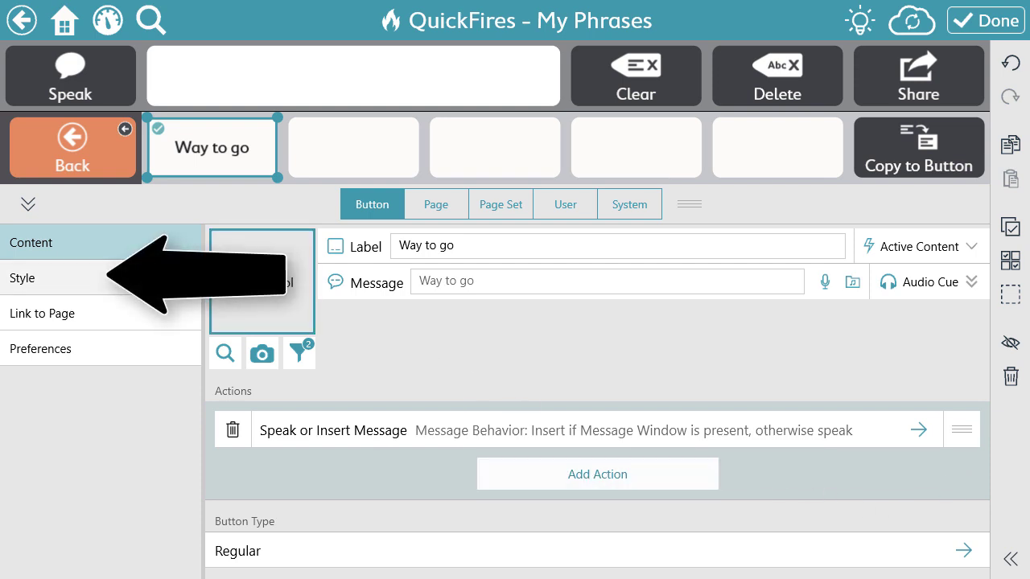
Step: Set the button background to Sky Blue, then pick rose #F16479 in the colour editor
left_click(96, 294)
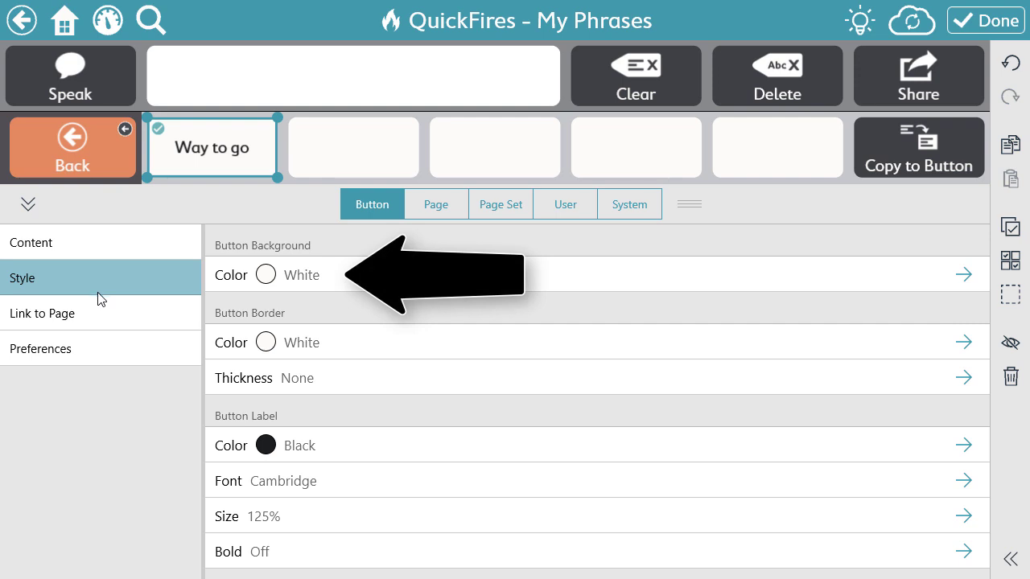
left_click(320, 281)
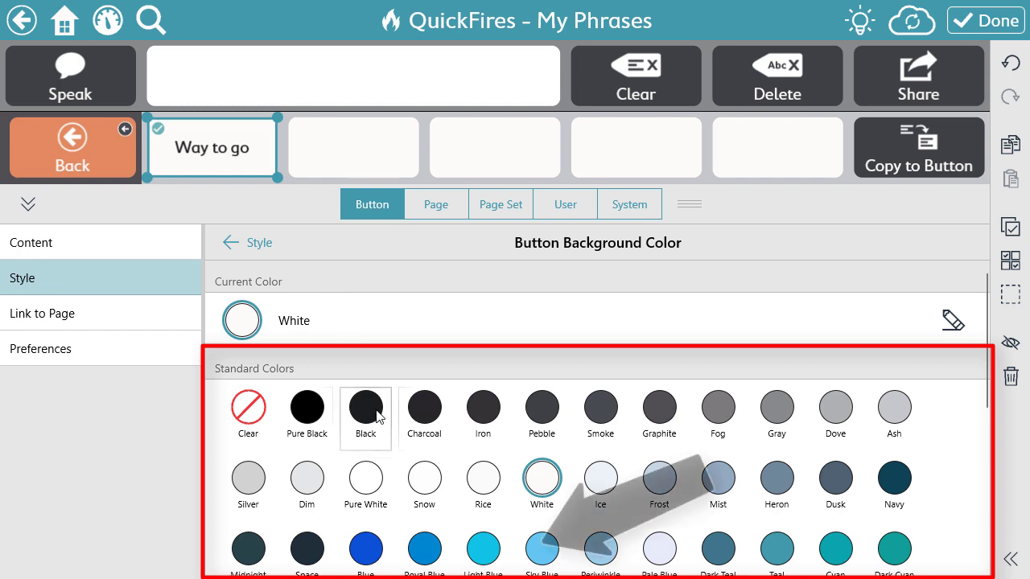
left_click(549, 552)
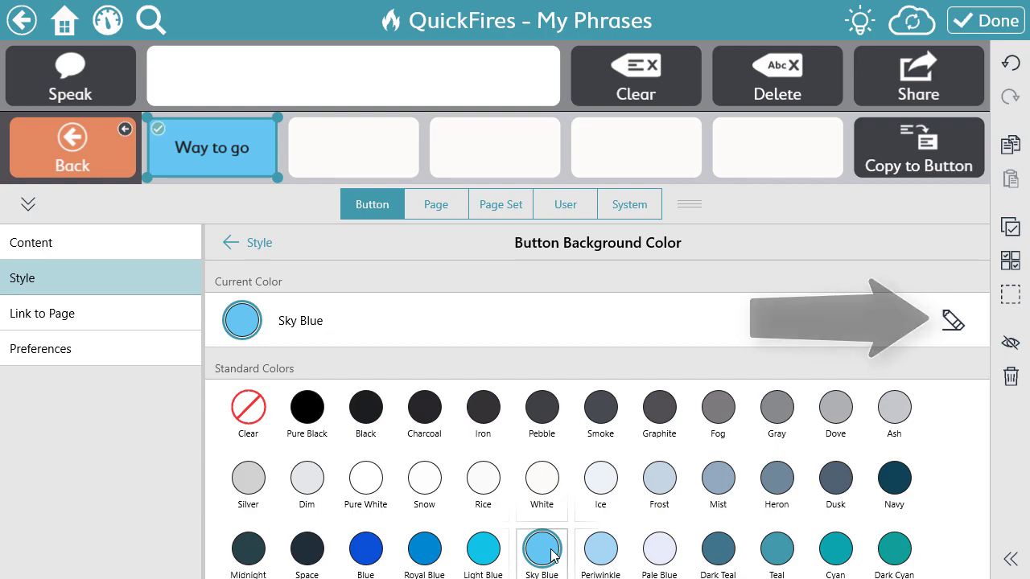
left_click(961, 322)
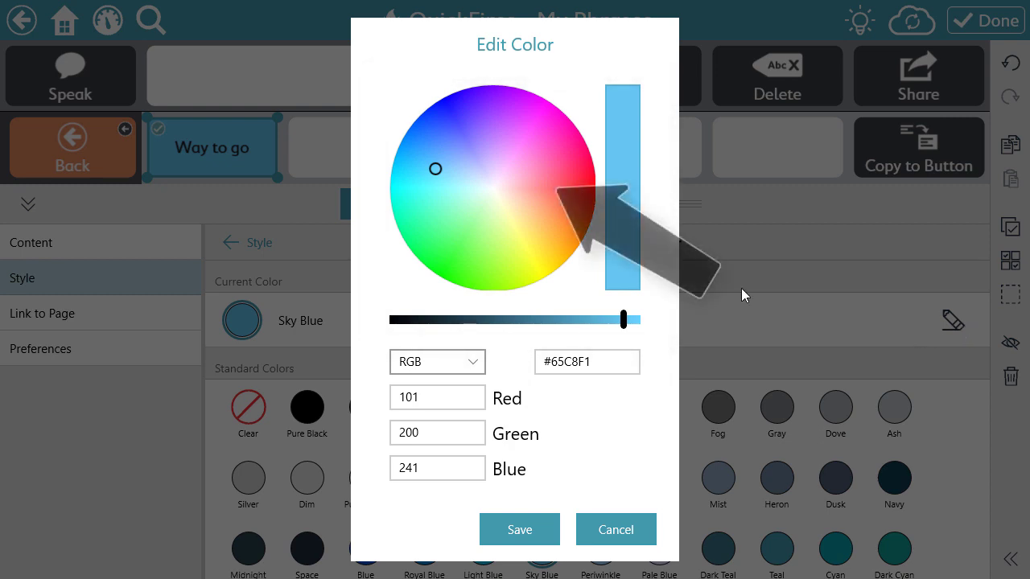
left_click(552, 179)
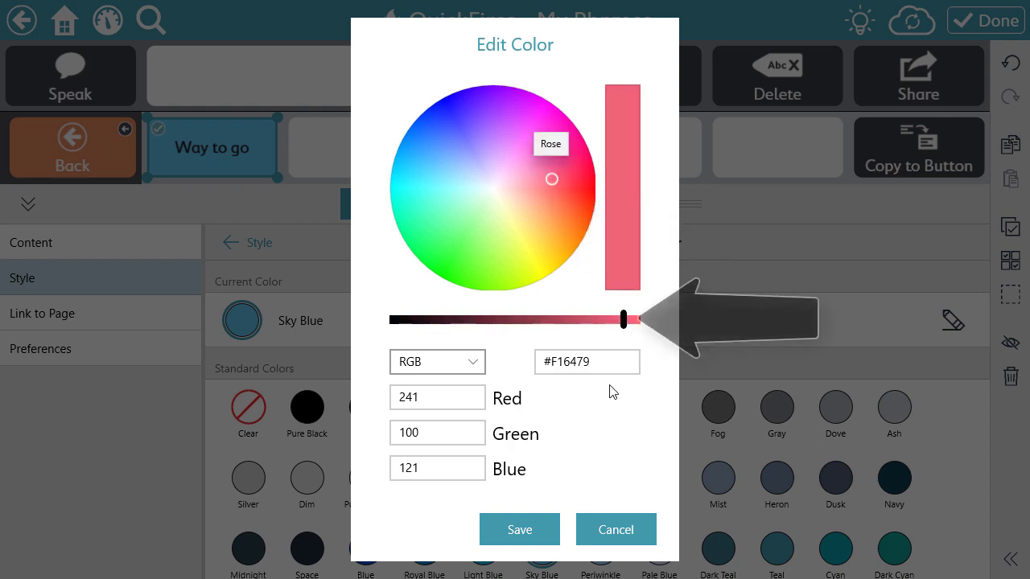
Step: Darken the Way to go button's custom rose background to #C25162 and save it under Custom Colors
left_click_drag(625, 321, 581, 333)
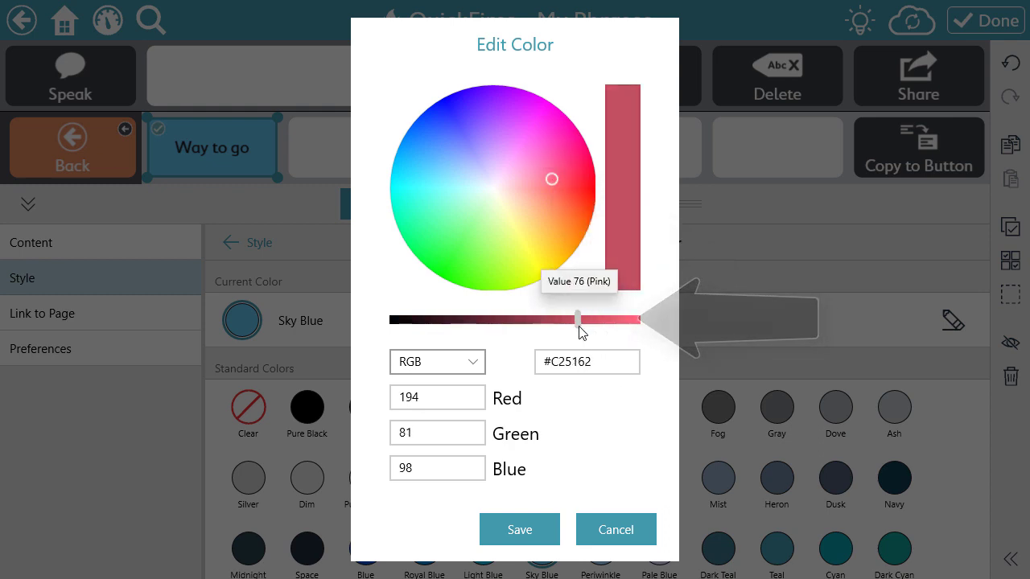
left_click(542, 532)
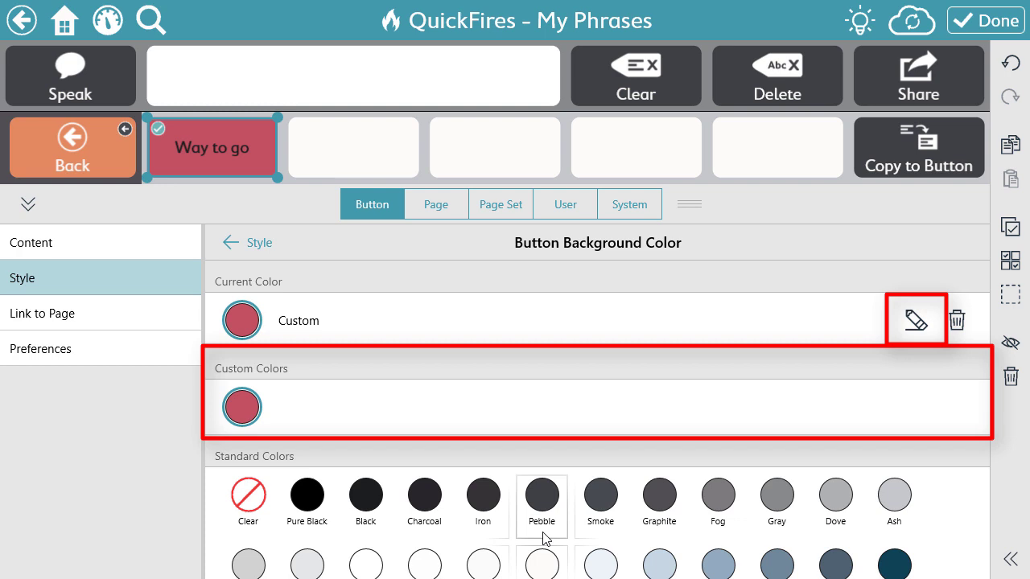
left_click(260, 252)
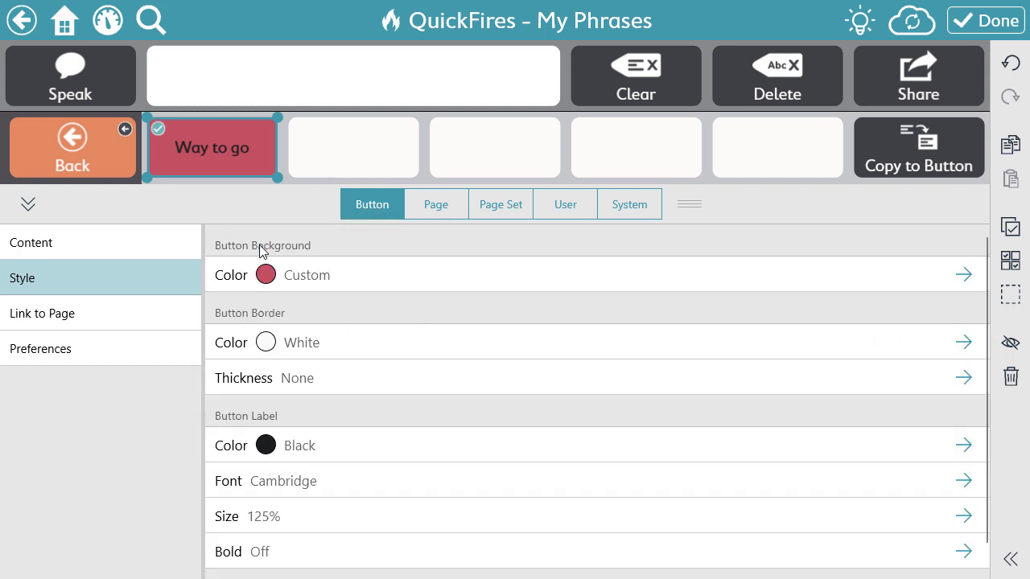